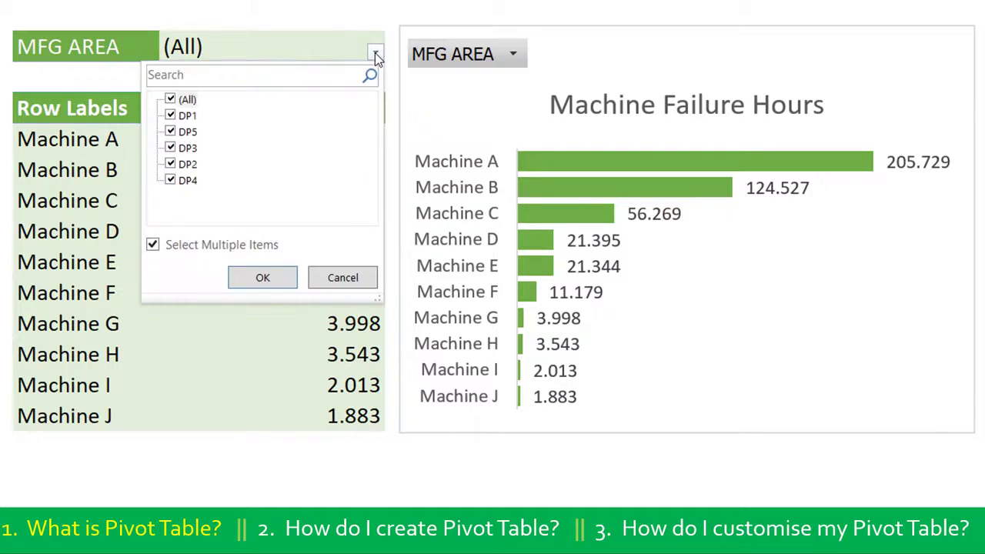
# Filter the pivot table's MFG AREA to show only DP1 and DP5.
pyautogui.click(170, 100)
pyautogui.click(170, 116)
pyautogui.click(171, 131)
pyautogui.click(247, 272)
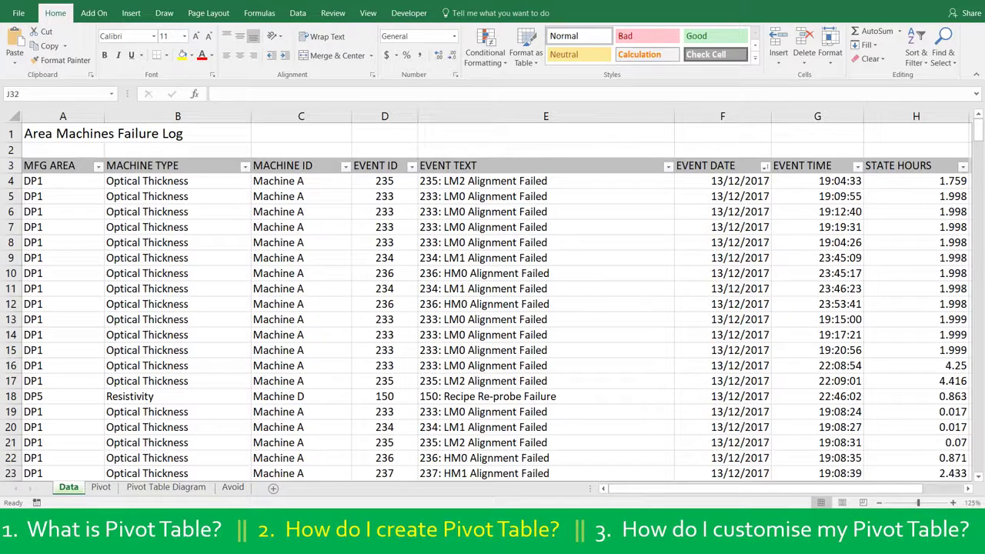
# Examine the example table and chart on the Pivot sheet, and the failure log's column headers on the Data sheet.
pyautogui.click(102, 492)
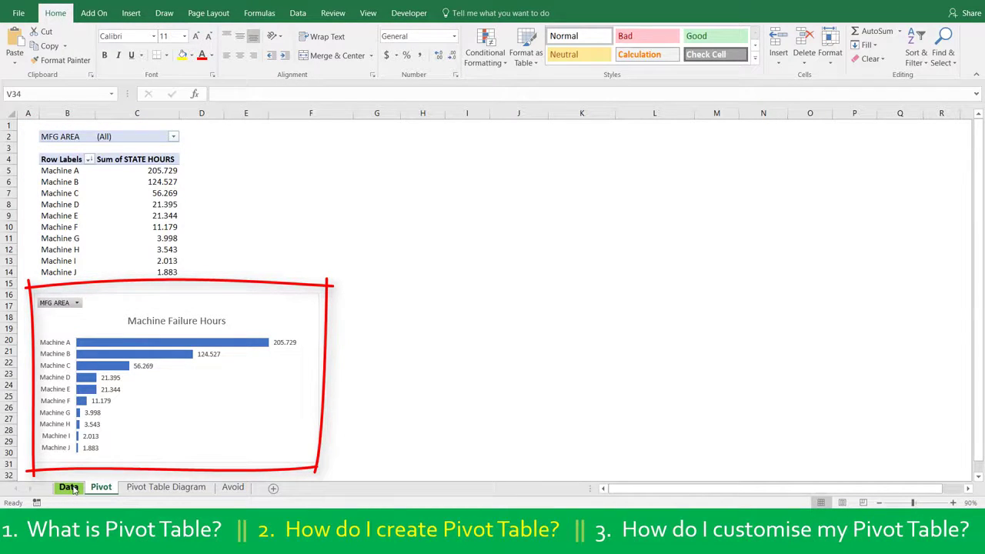
pyautogui.click(69, 487)
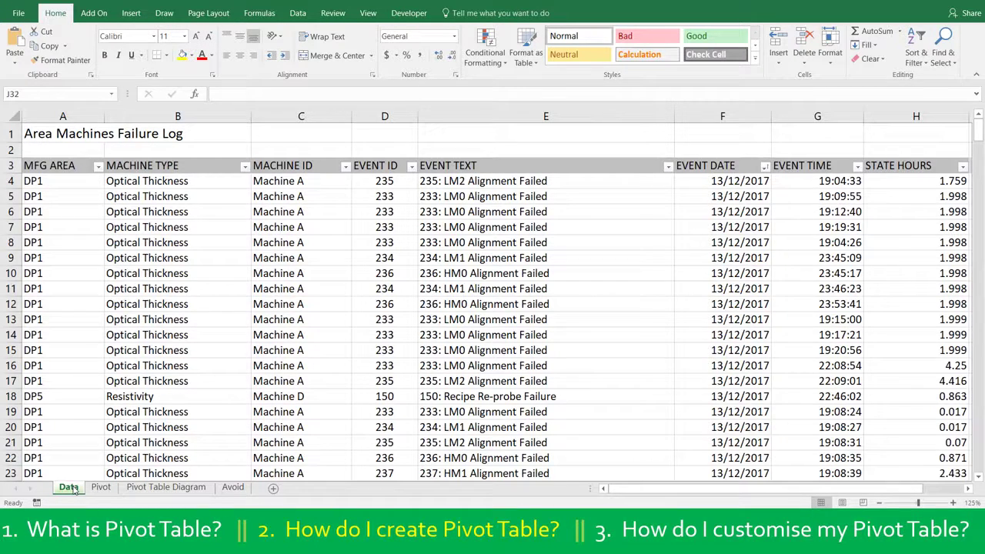
pyautogui.click(60, 164)
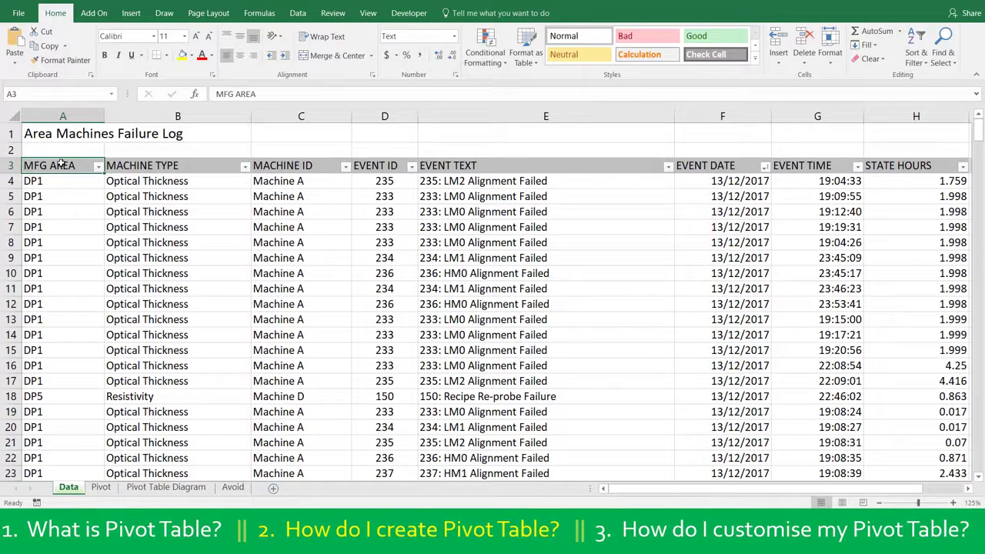
pyautogui.moveTo(138, 171); pyautogui.dragTo(294, 165)
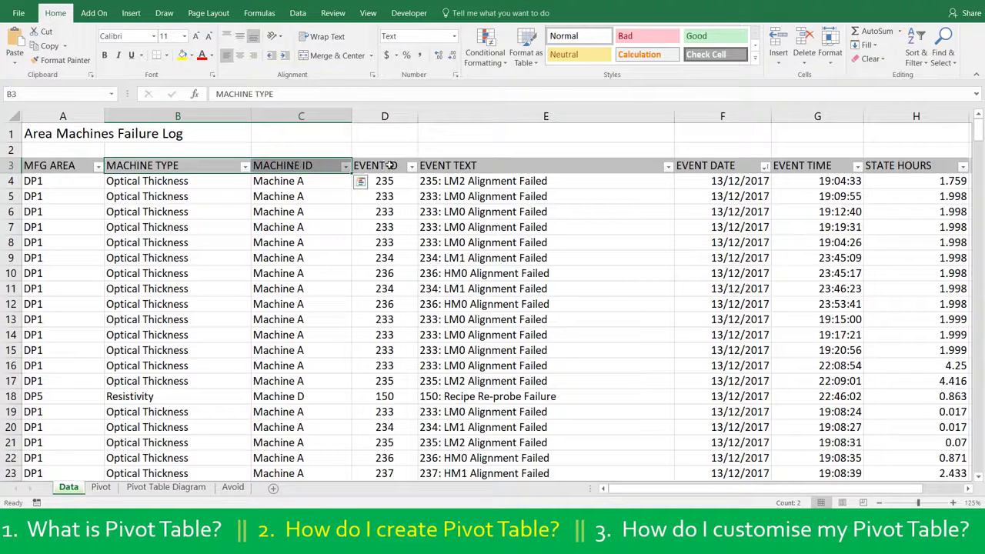
pyautogui.moveTo(388, 165); pyautogui.dragTo(462, 169)
pyautogui.moveTo(696, 165); pyautogui.dragTo(808, 168)
pyautogui.click(895, 169)
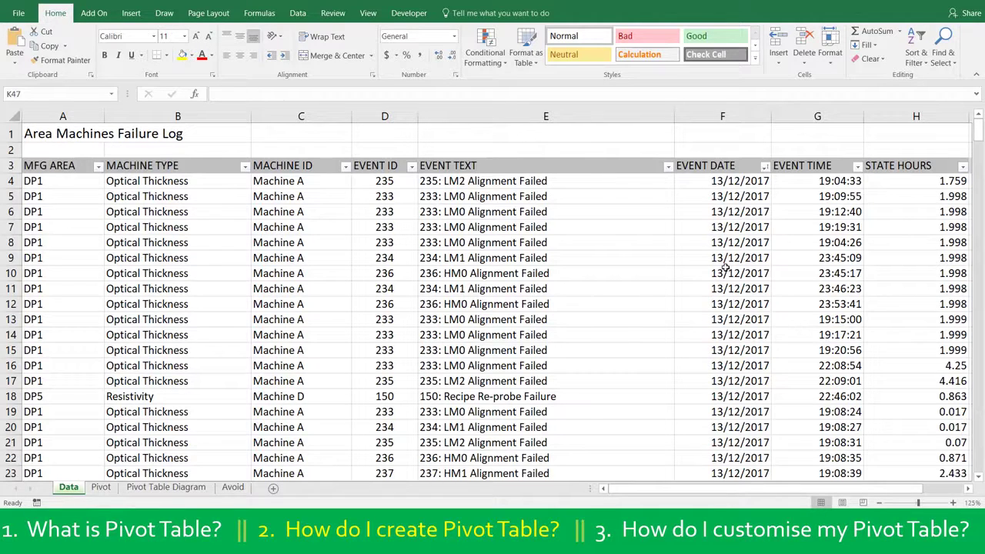
# Create a PivotTable from the failure log range Data!$A$3:$H$359 on a new worksheet.
pyautogui.click(320, 207)
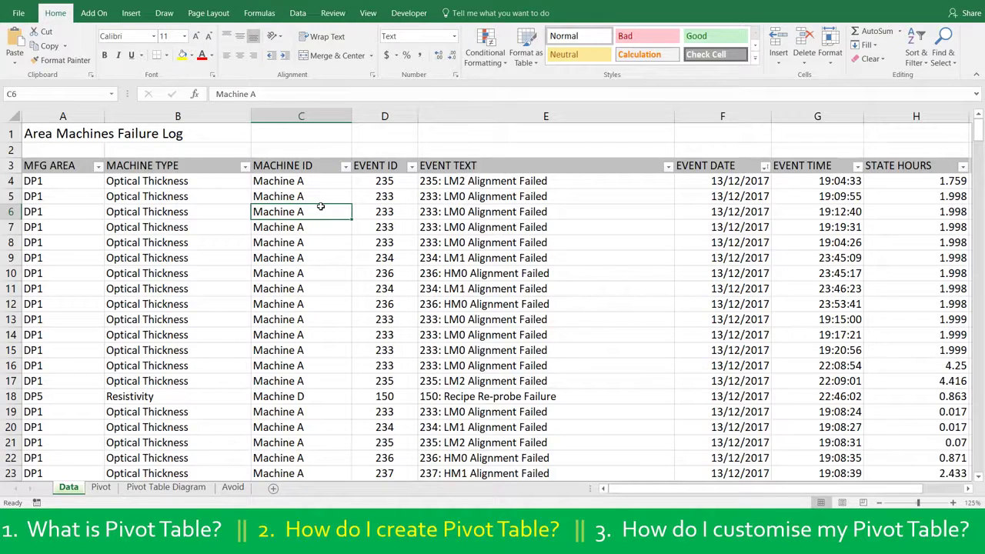
pyautogui.click(133, 15)
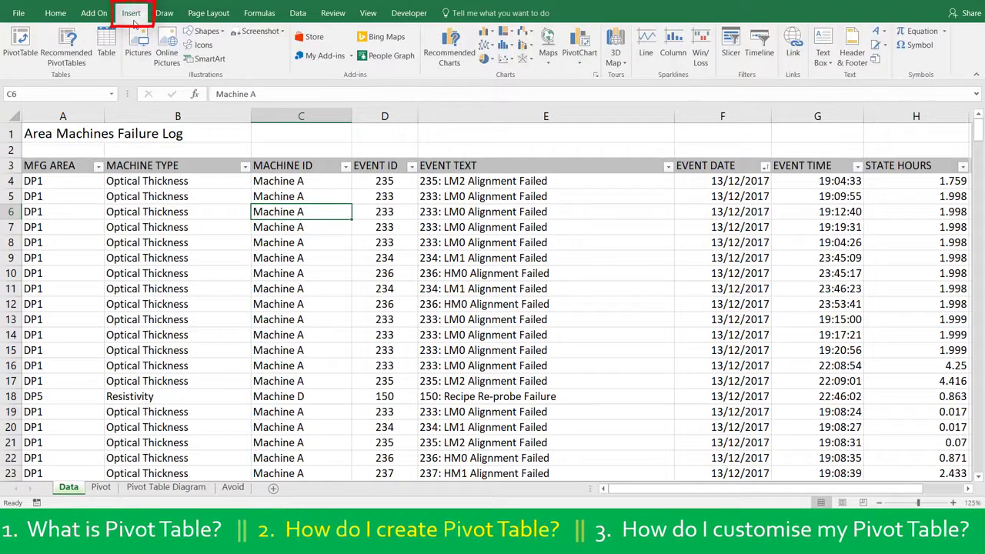
pyautogui.click(20, 46)
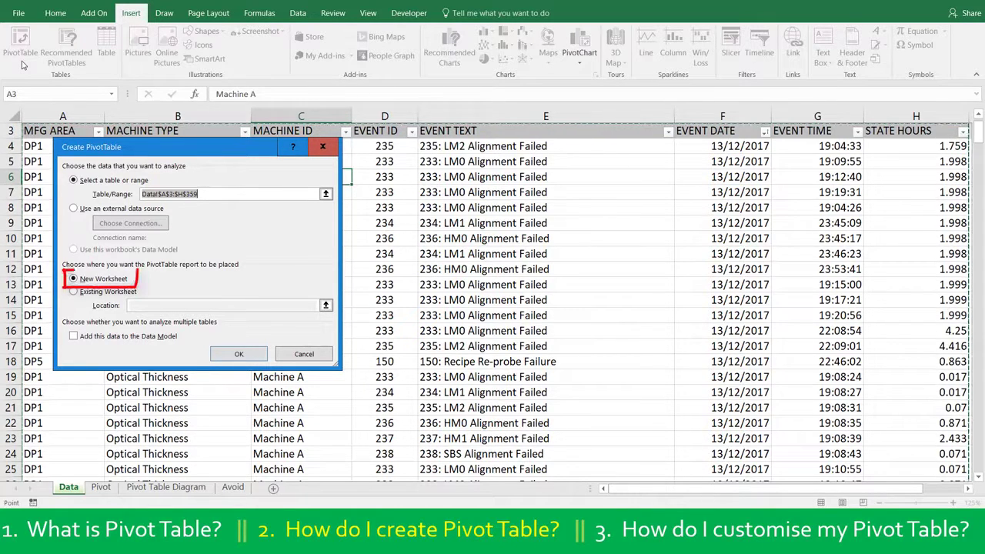
pyautogui.click(239, 354)
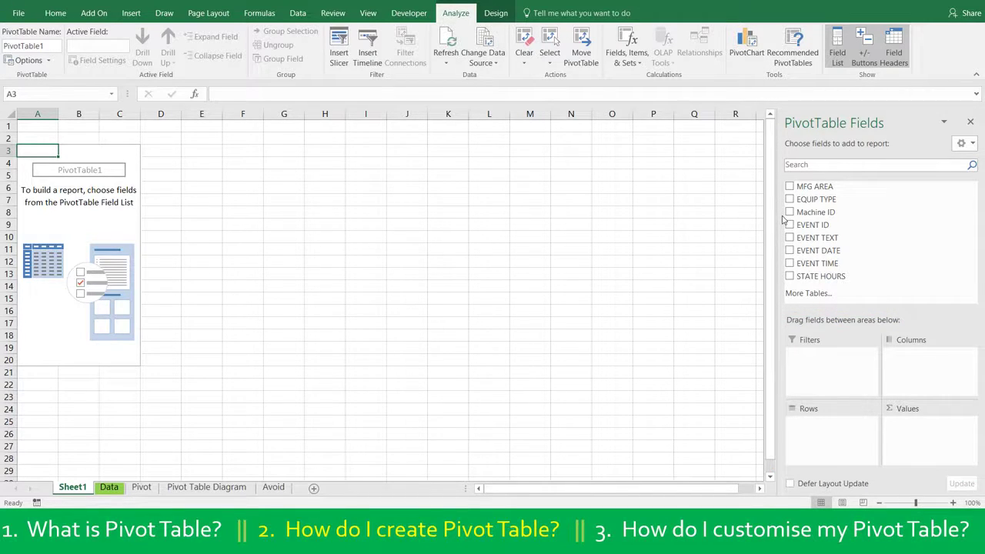
# Add Machine ID to the pivot table's rows and STATE HOURS to its values, and view the Pivot Table Diagram sheet.
pyautogui.moveTo(813, 216); pyautogui.dragTo(817, 438)
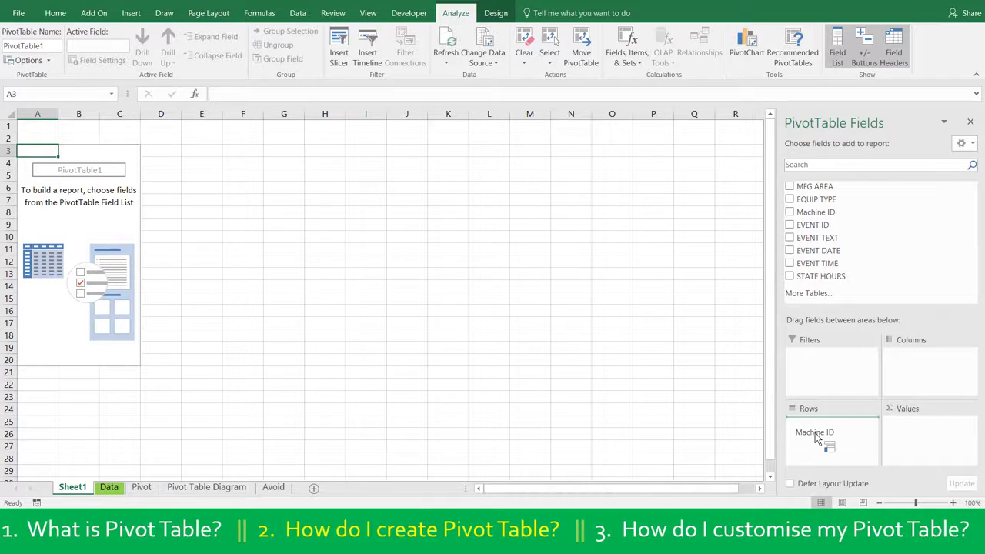
pyautogui.moveTo(817, 438); pyautogui.dragTo(818, 438)
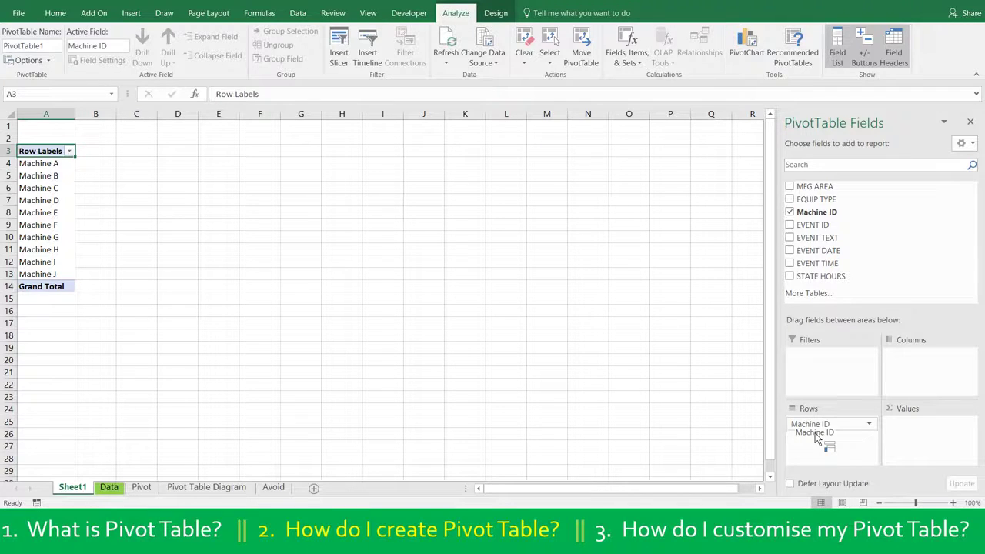
pyautogui.moveTo(818, 439); pyautogui.dragTo(817, 435)
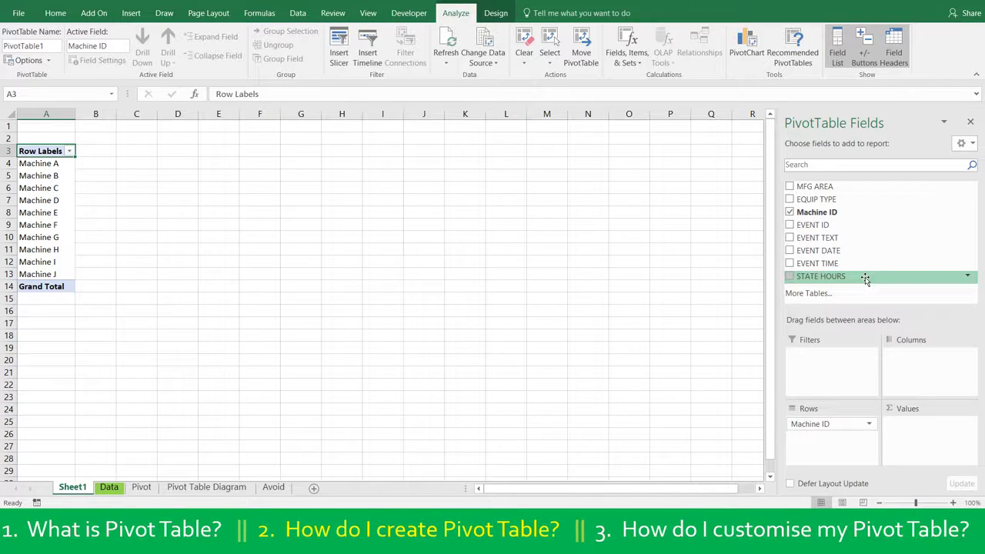
pyautogui.moveTo(865, 279); pyautogui.dragTo(924, 437)
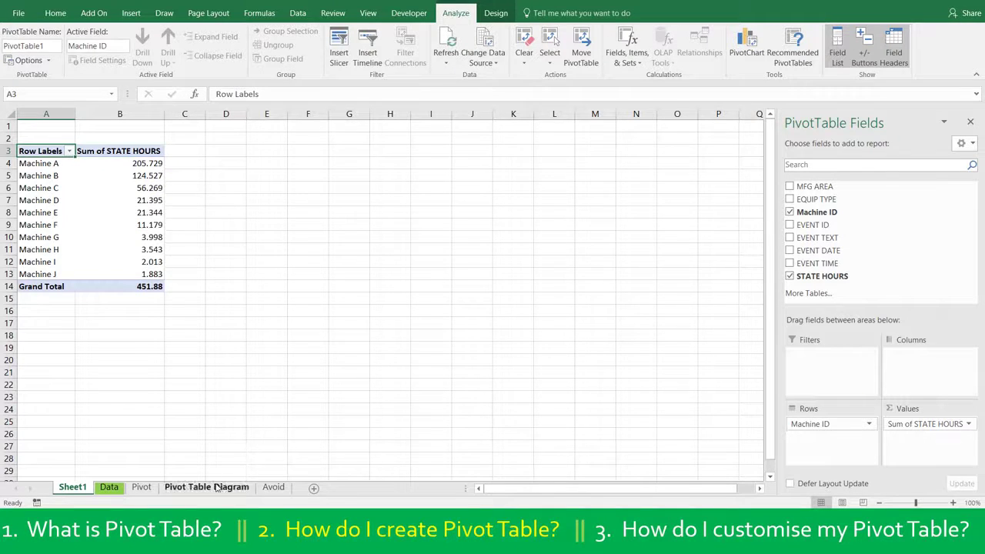
pyautogui.click(218, 488)
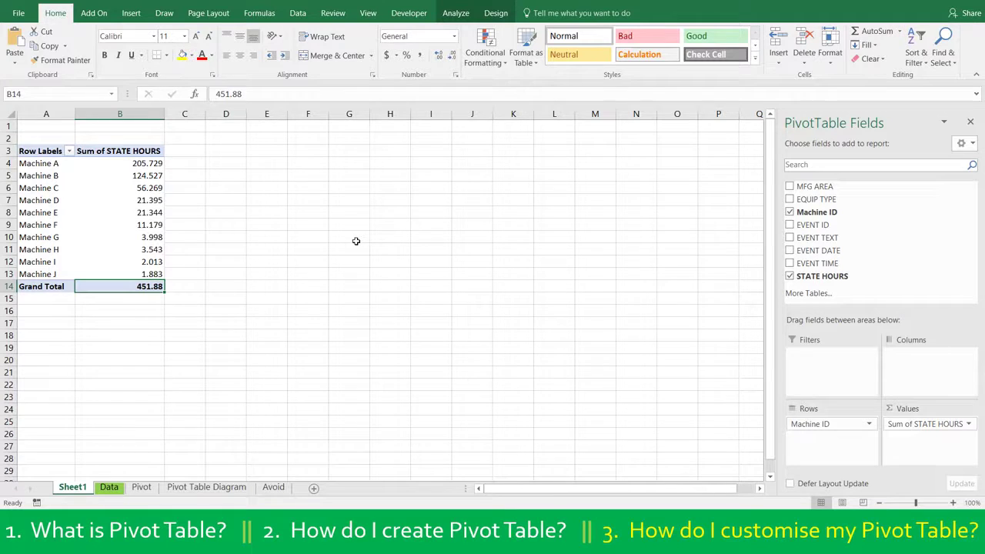
pyautogui.click(137, 209)
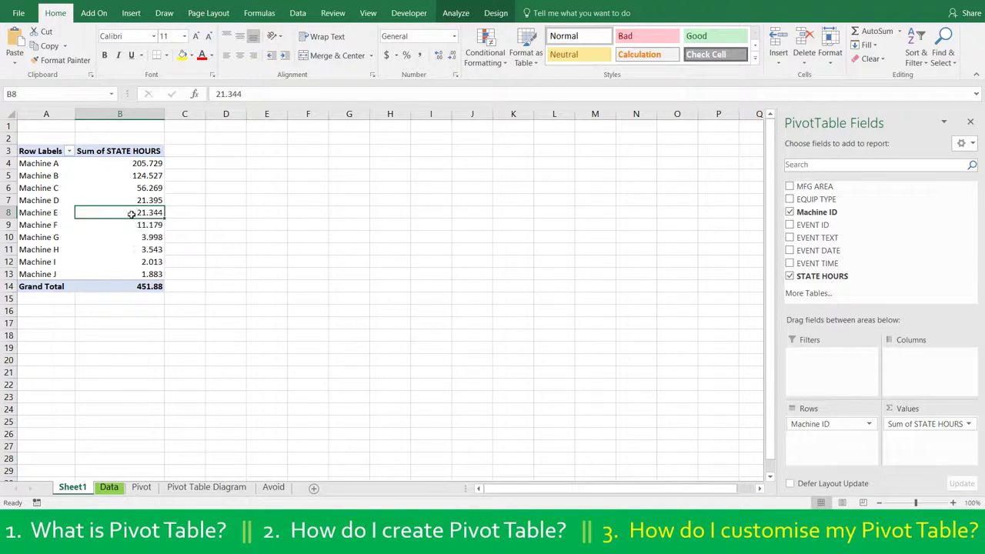
pyautogui.rightClick(132, 214)
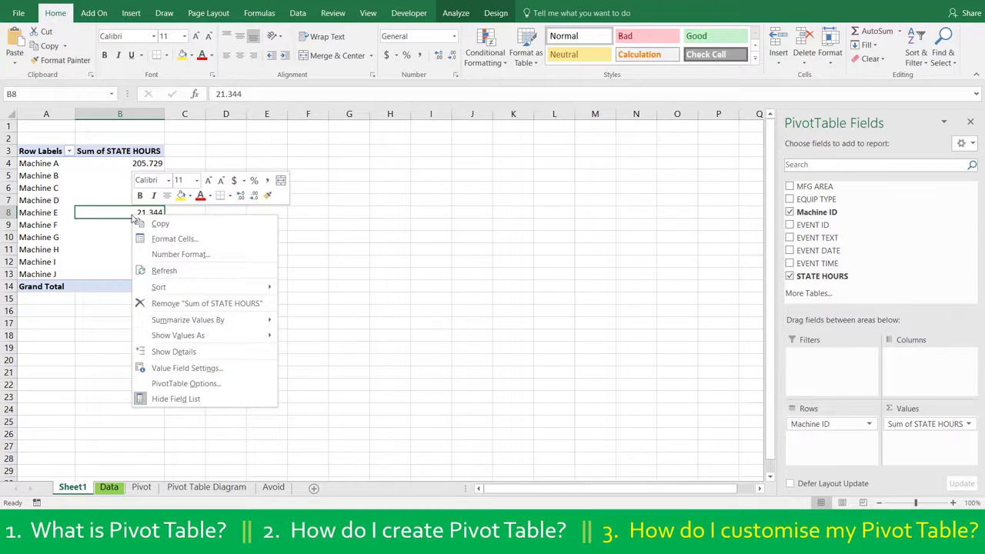
pyautogui.click(262, 371)
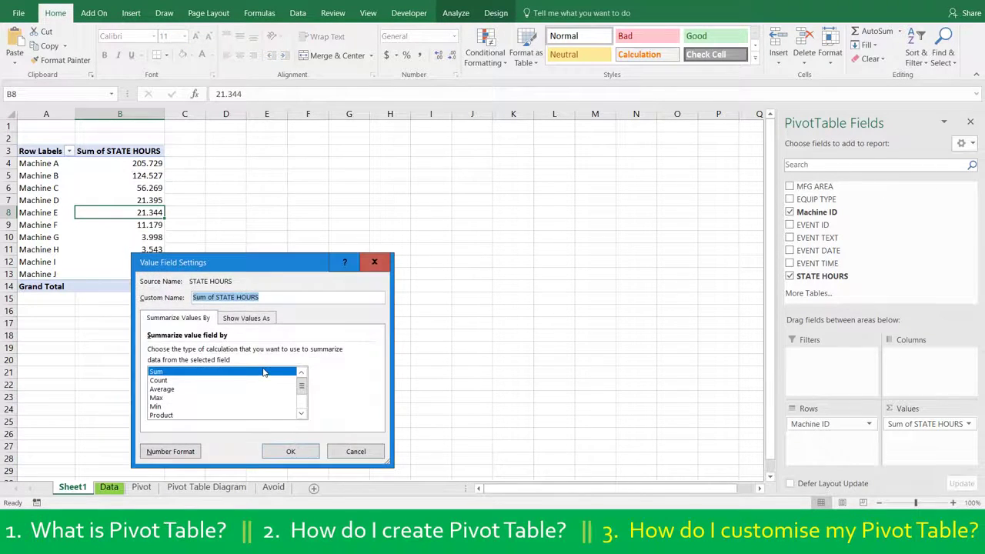
pyautogui.click(187, 391)
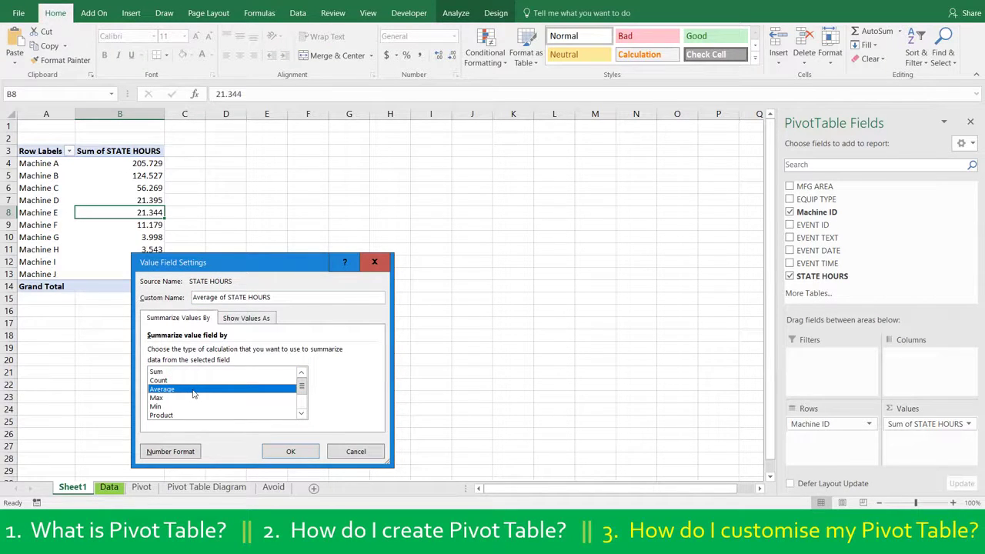
pyautogui.click(354, 454)
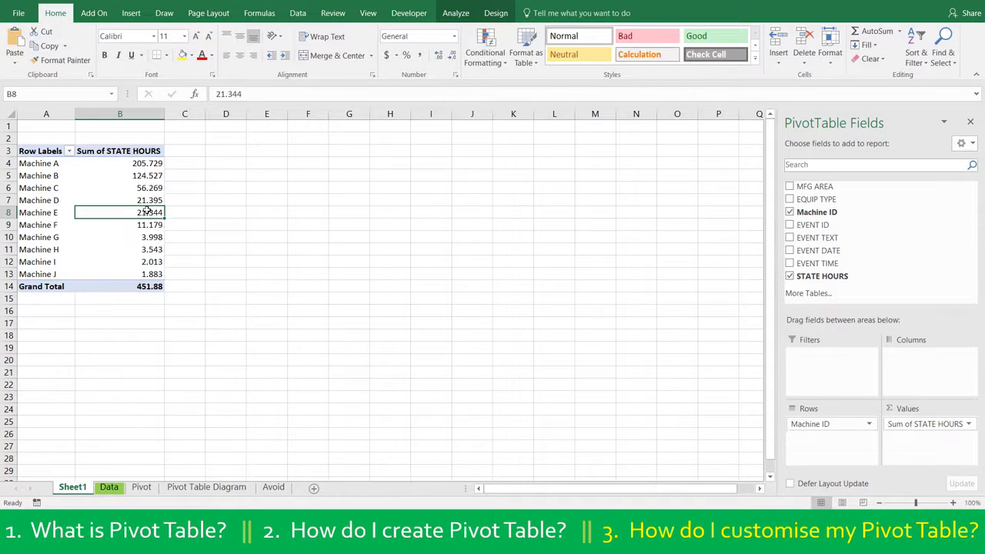
# Sort the pivot table's machines by Sum of STATE HOURS from largest to smallest.
pyautogui.moveTo(141, 199)
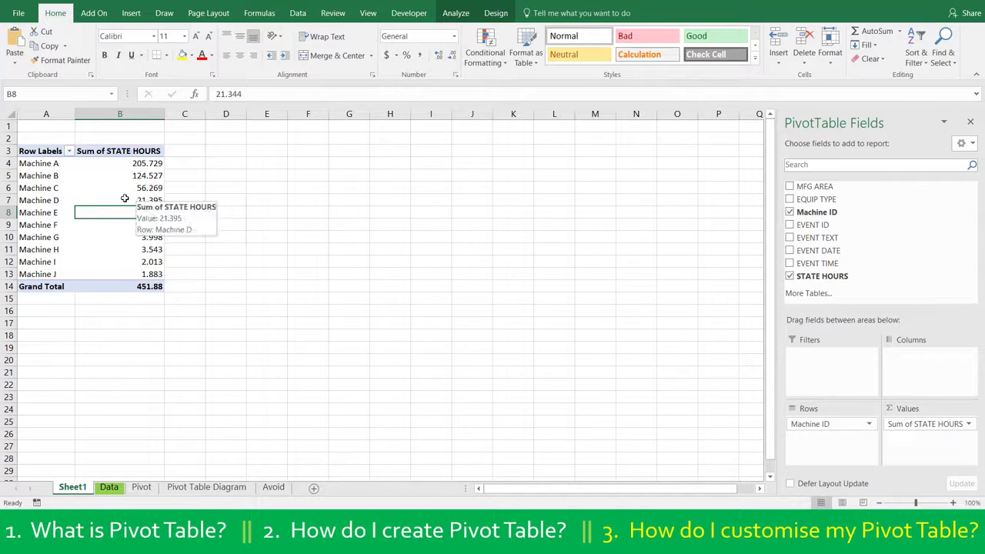
pyautogui.click(125, 202)
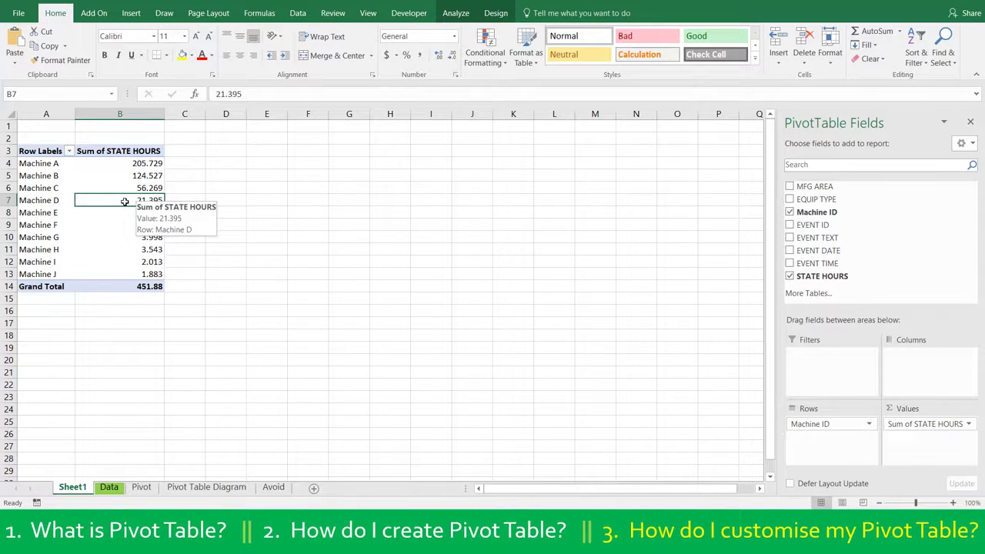
pyautogui.rightClick(125, 202)
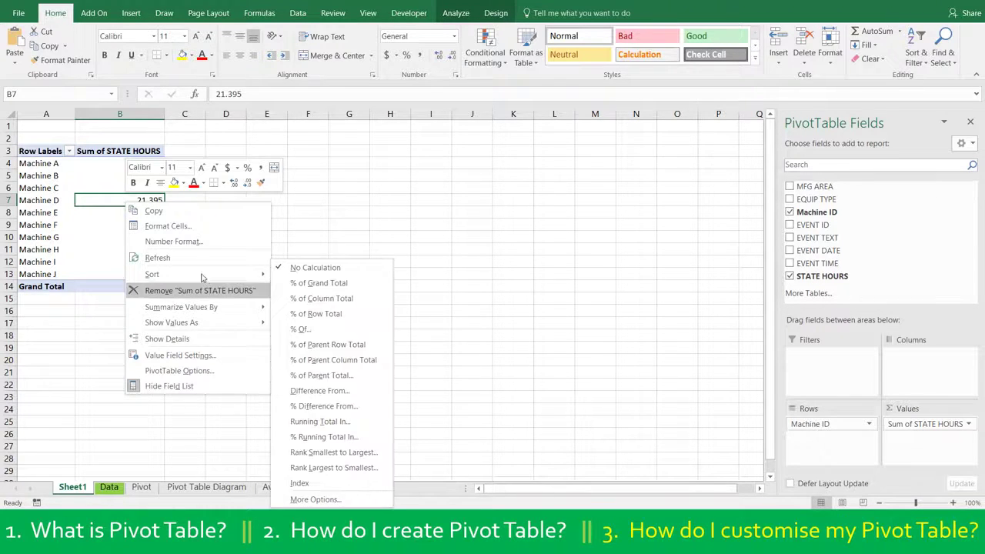
pyautogui.moveTo(198, 274)
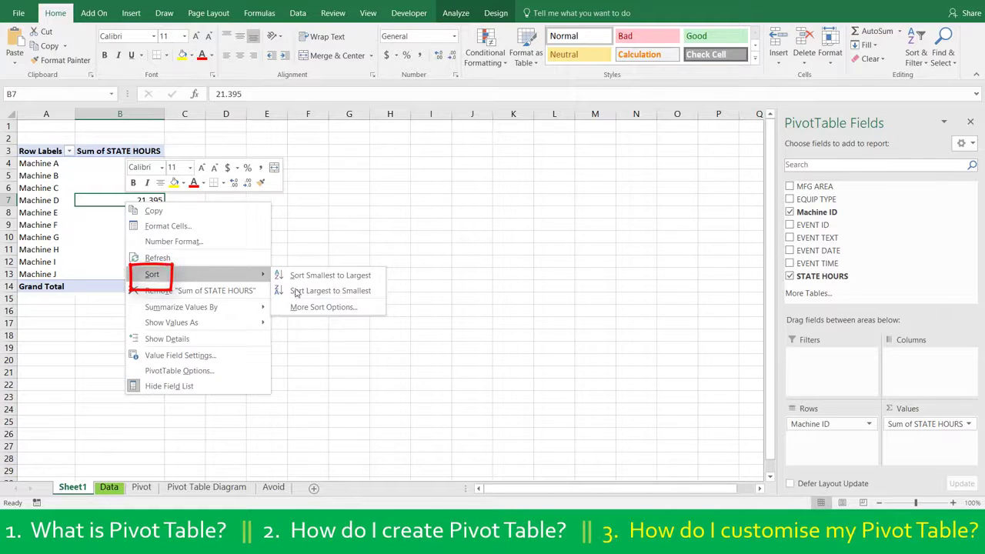
pyautogui.click(377, 292)
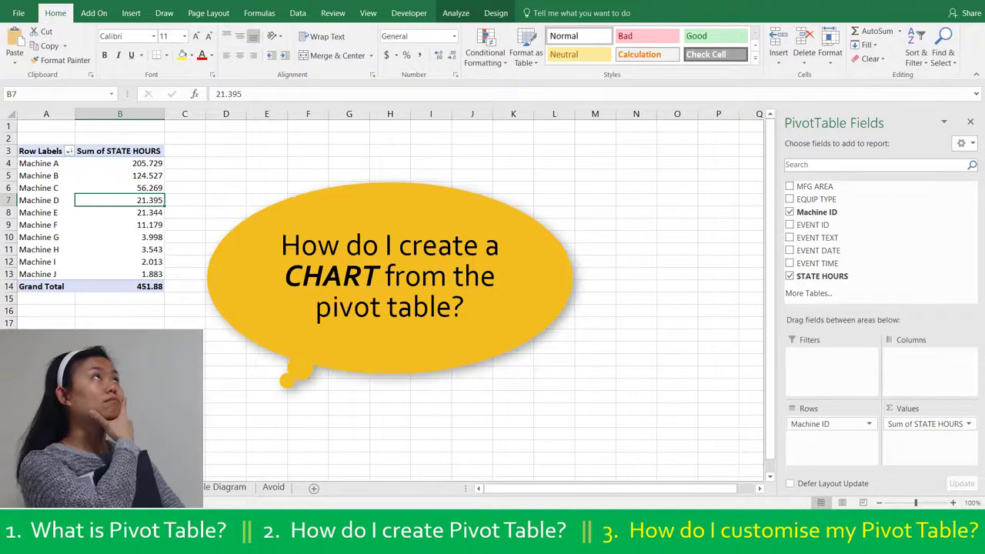
# Insert a Clustered Column PivotChart based on the pivot table of machine hours.
pyautogui.click(125, 213)
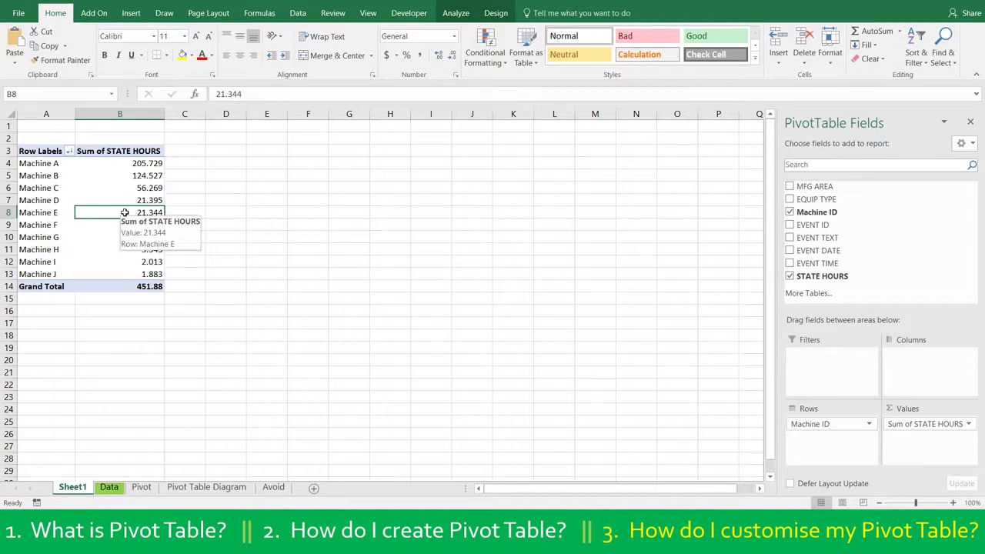
pyautogui.click(469, 14)
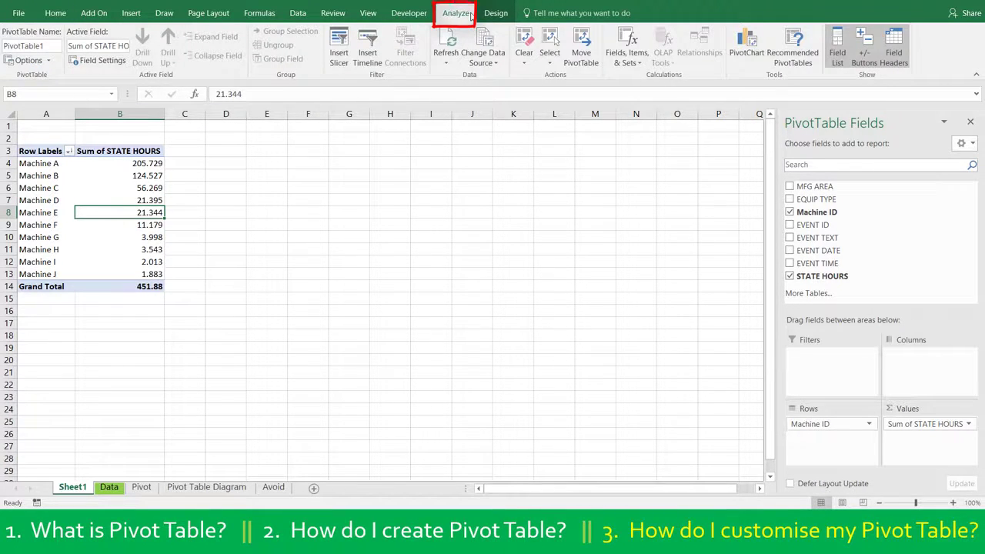
pyautogui.click(745, 54)
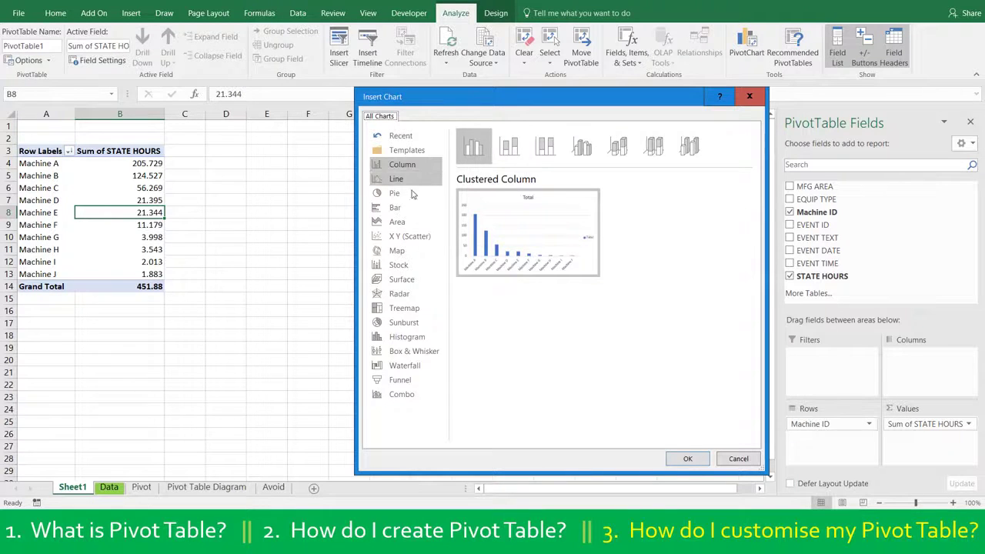
pyautogui.click(680, 462)
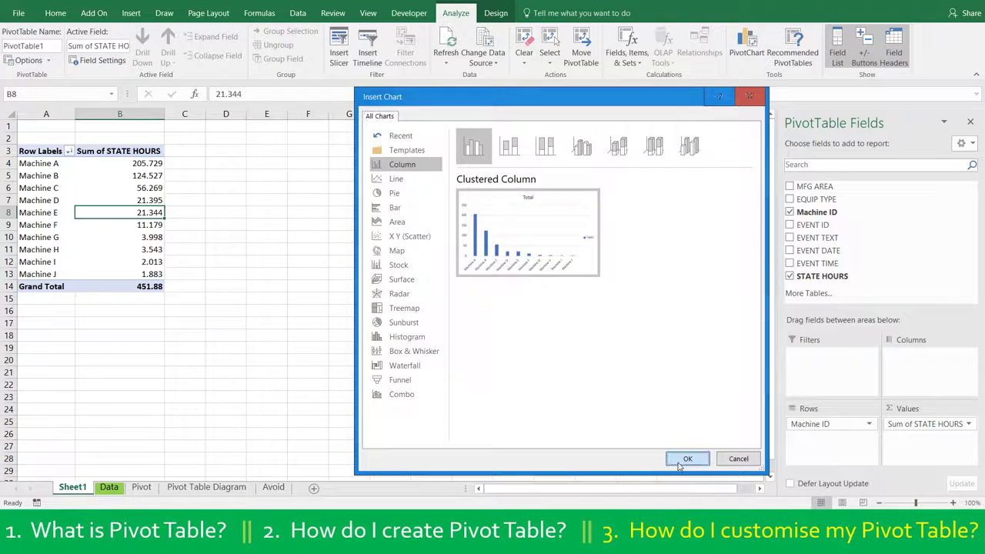